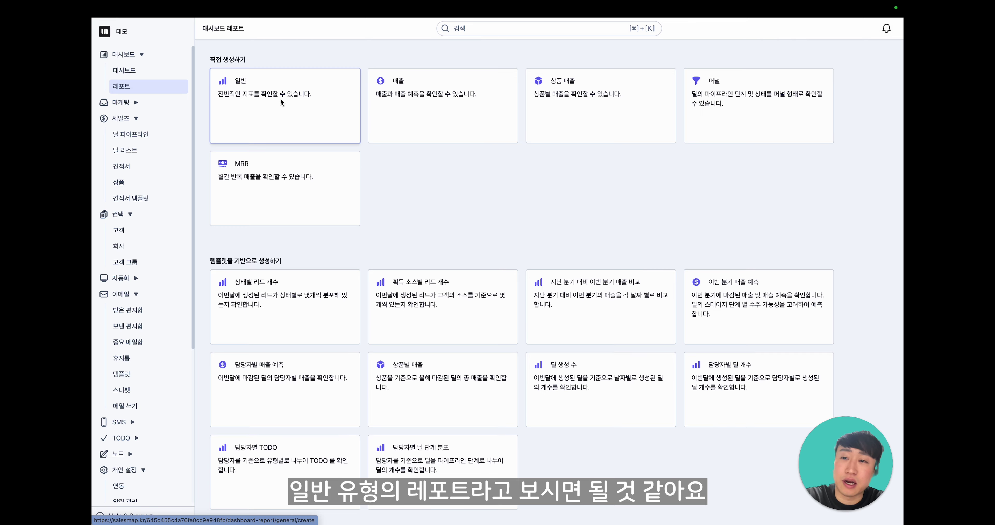
Open the dashboard with the 일반 레포트 예시 charts and look over its area, bar, pie and KPI widgets
click(150, 73)
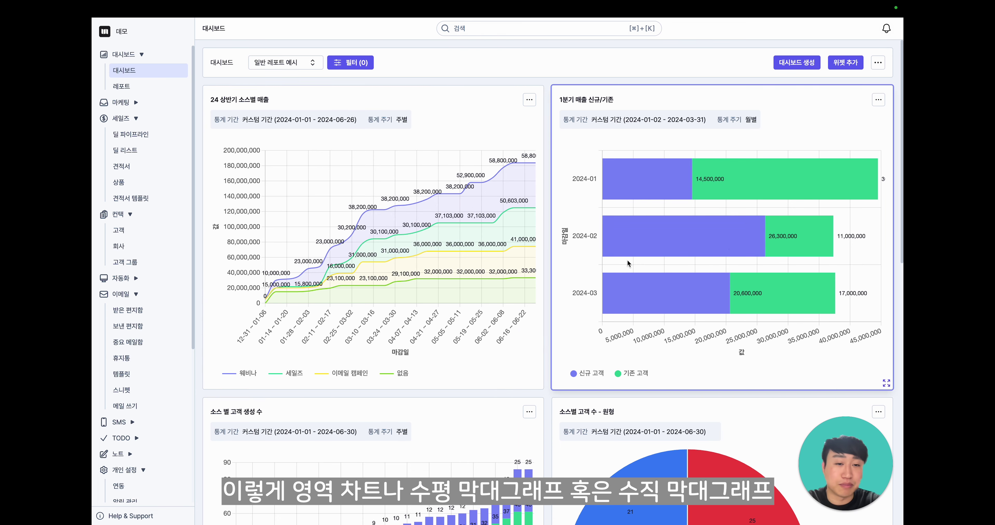
scroll(628, 266, down, 4)
scroll(625, 303, down, 3)
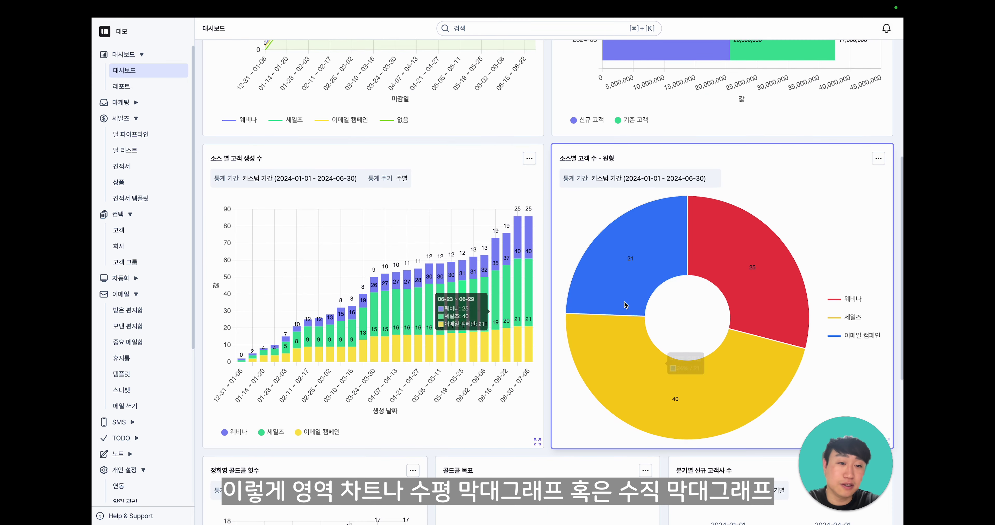
scroll(661, 313, down, 5)
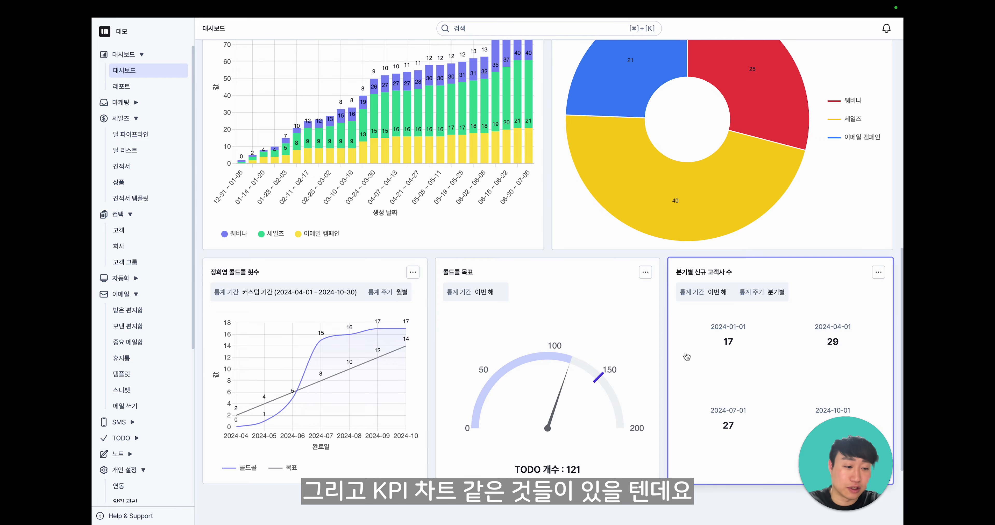
scroll(552, 305, up, 10)
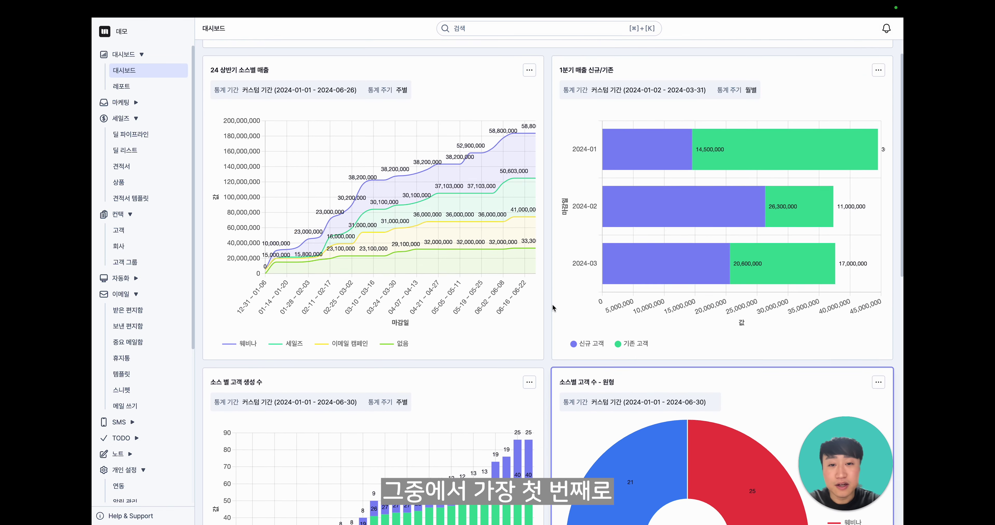
scroll(552, 304, up, 1)
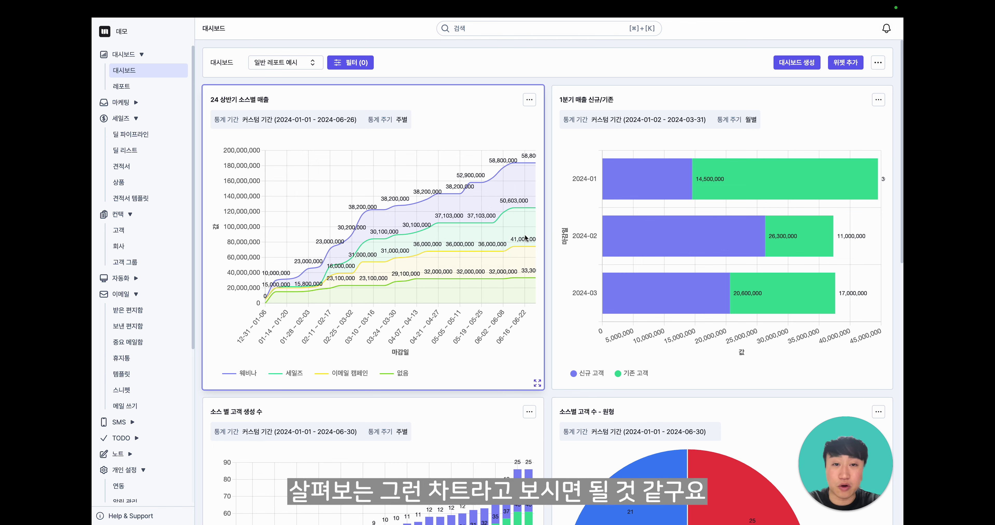
Open the 24 상반기 소스별 매출 report for editing from its dashboard widget
click(498, 113)
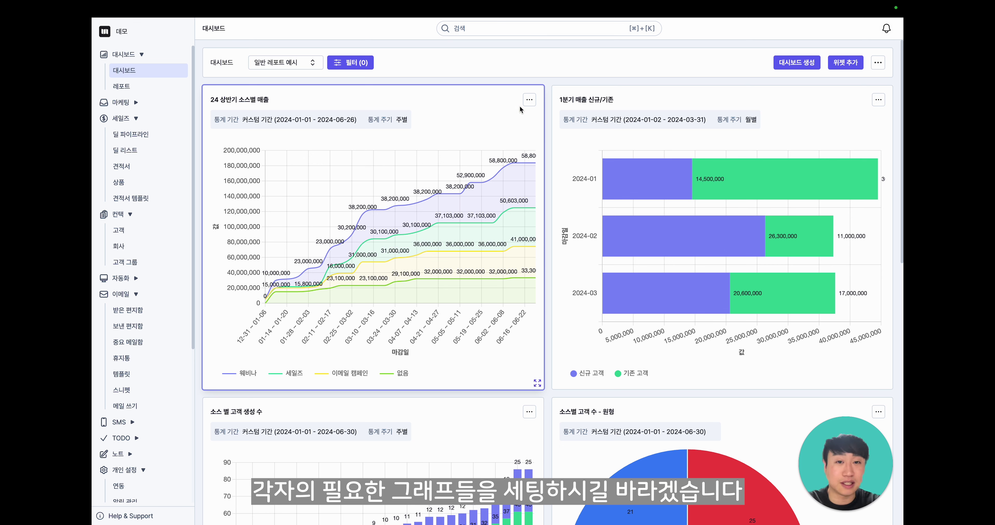
click(529, 99)
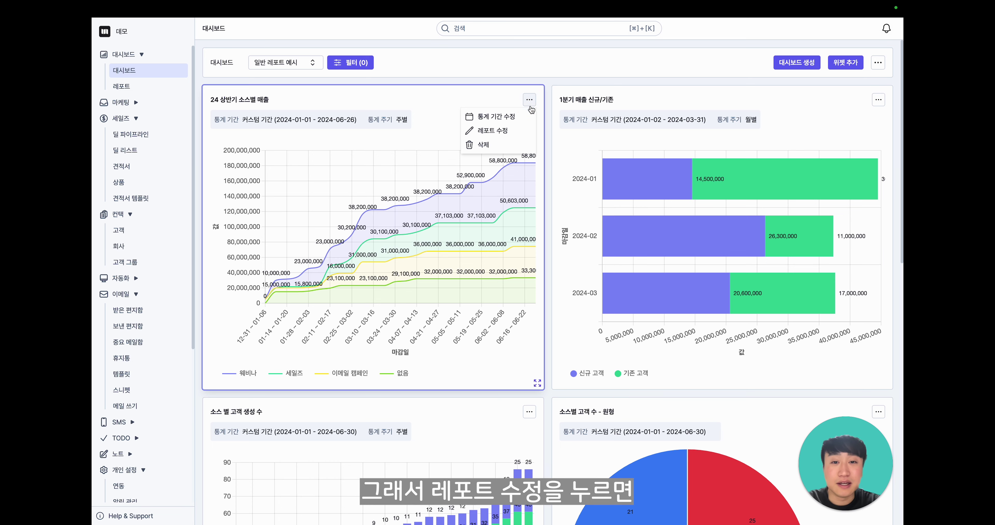
click(514, 134)
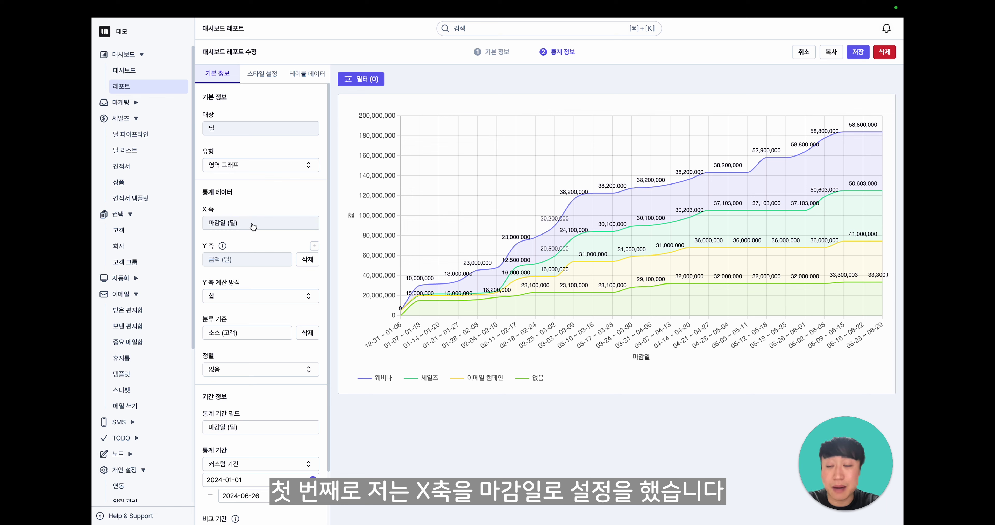
Review the report's 기본 정보 page, the chart's data points and the 통계 정보 period settings
mouse_move(402, 306)
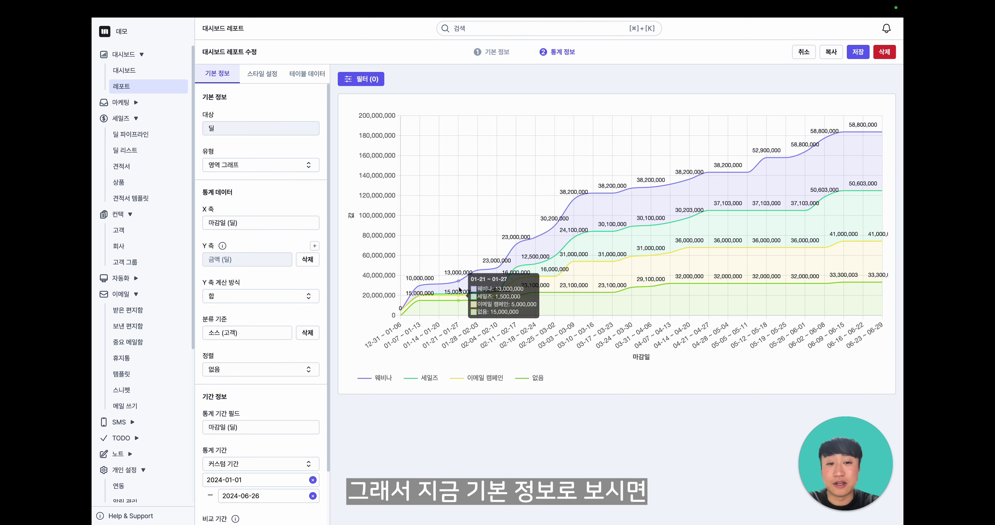
click(497, 53)
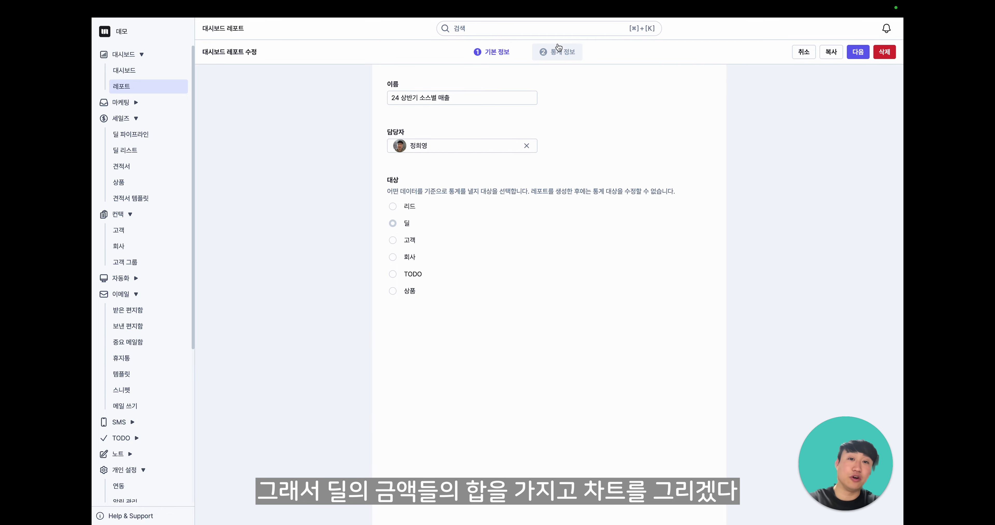
click(557, 52)
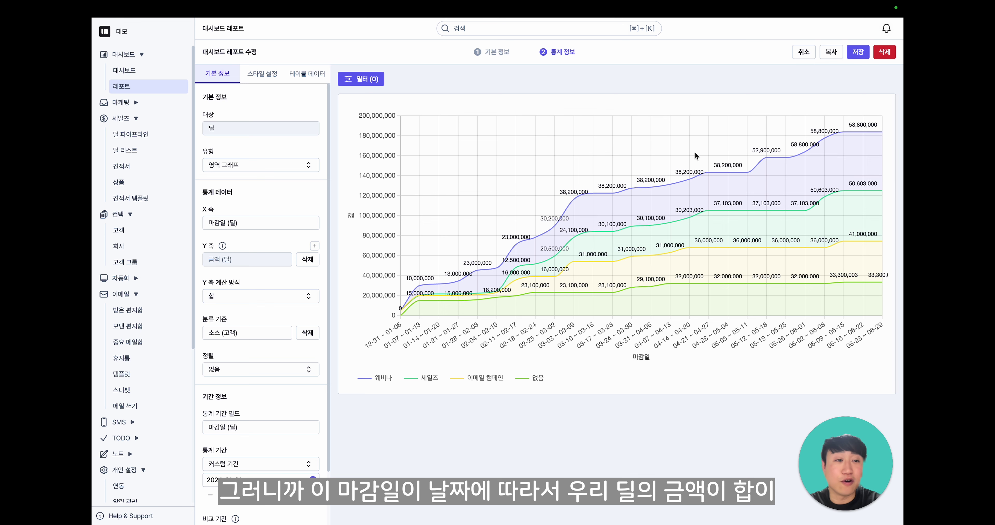
mouse_move(863, 131)
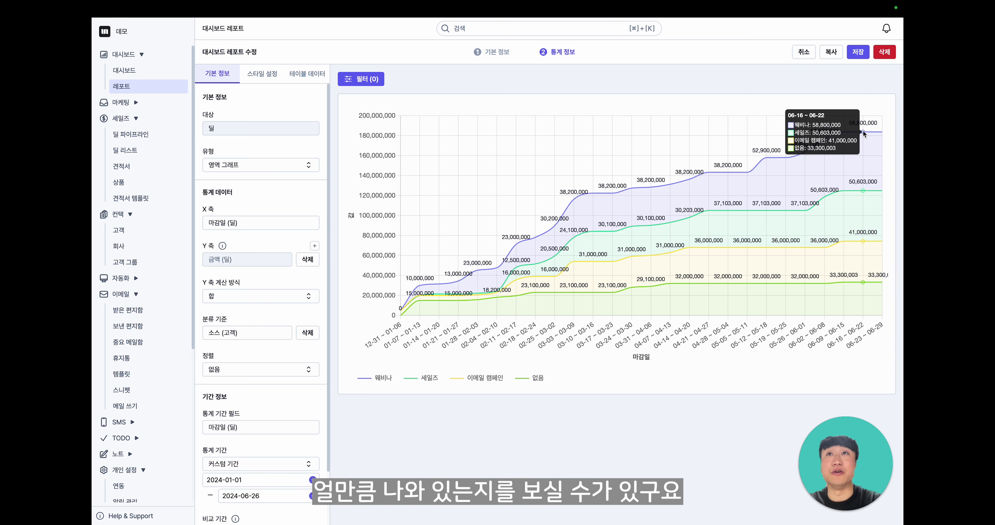
scroll(251, 270, down, 3)
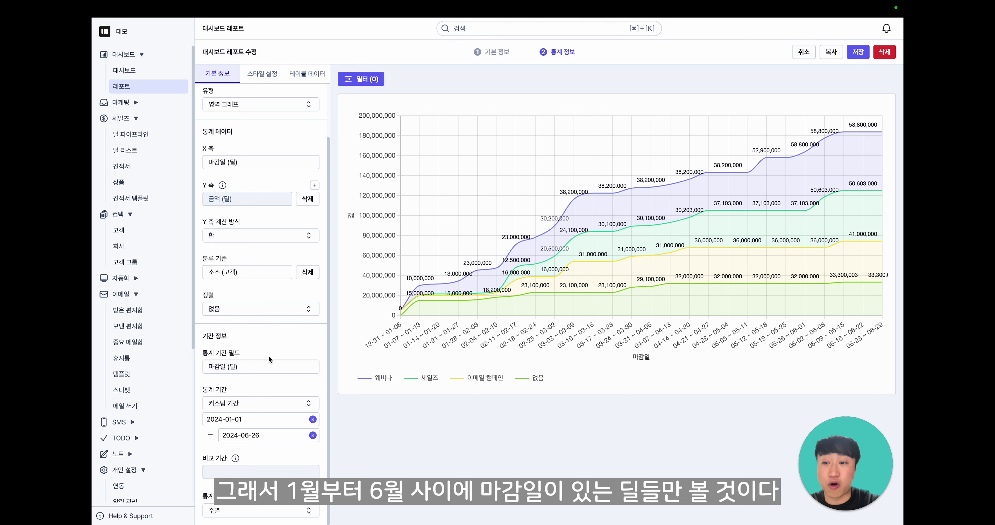
scroll(264, 394, down, 1)
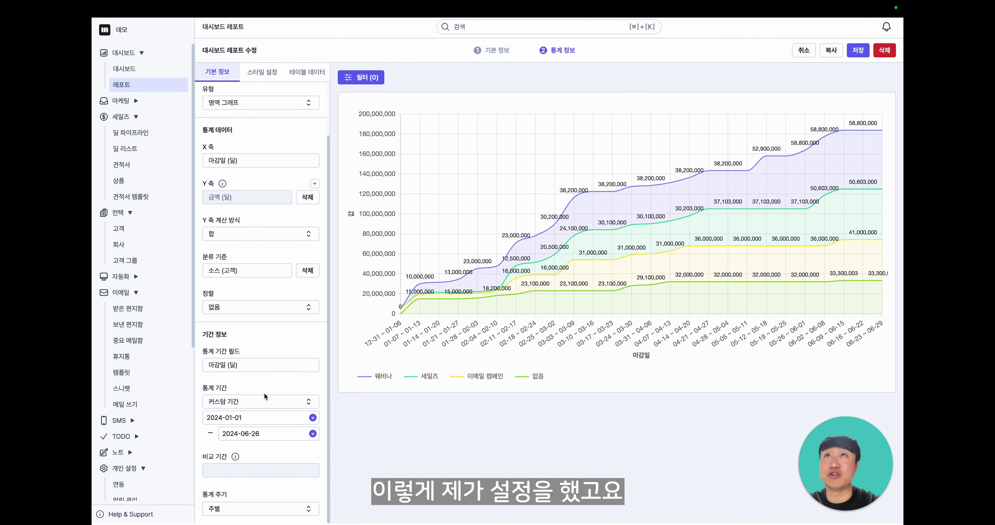
scroll(264, 395, up, 1)
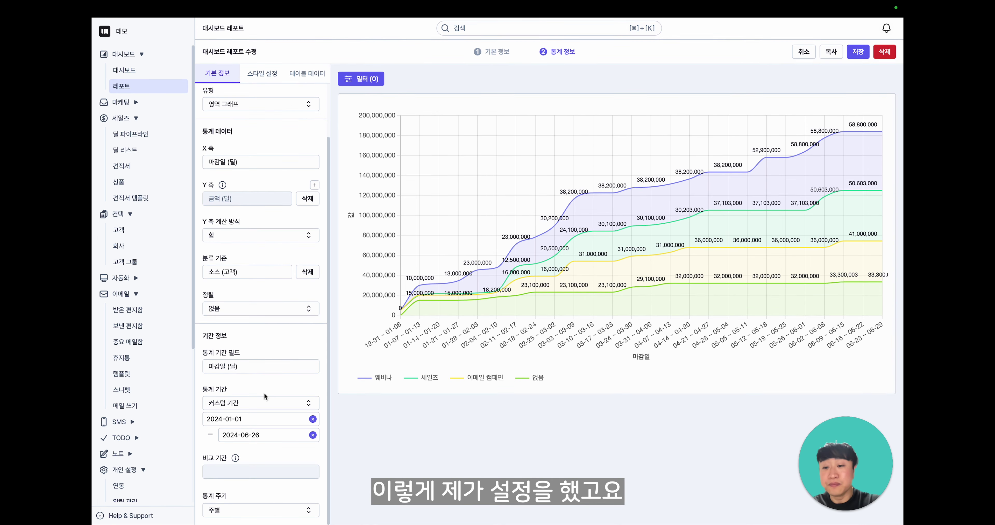
Compare the chart with the 통계 주기 set to 일별 and 월별, and return it to 주별
click(253, 514)
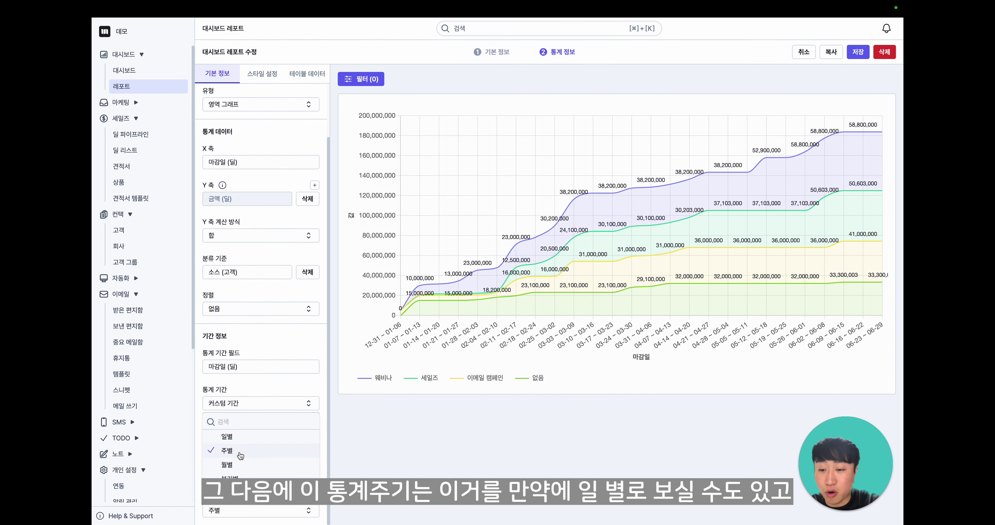
click(240, 440)
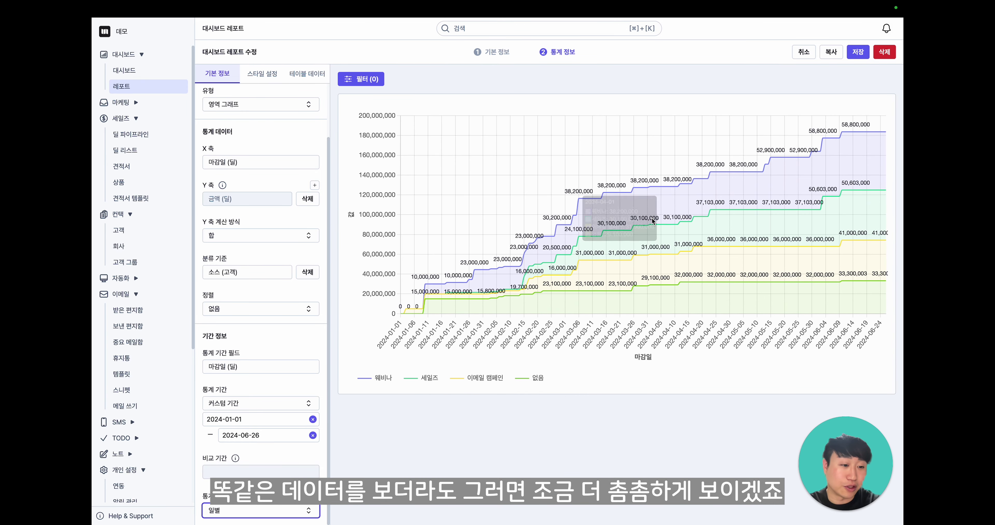
click(253, 510)
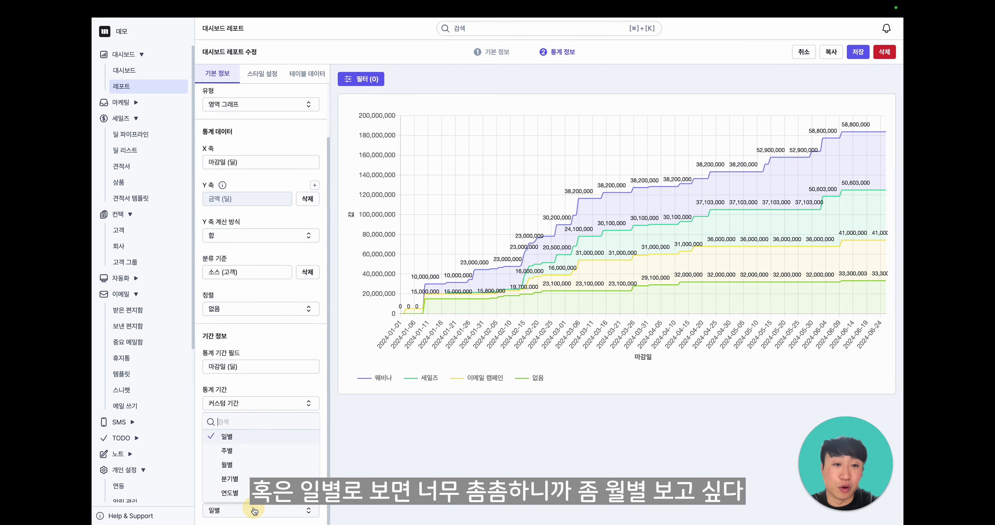
click(237, 464)
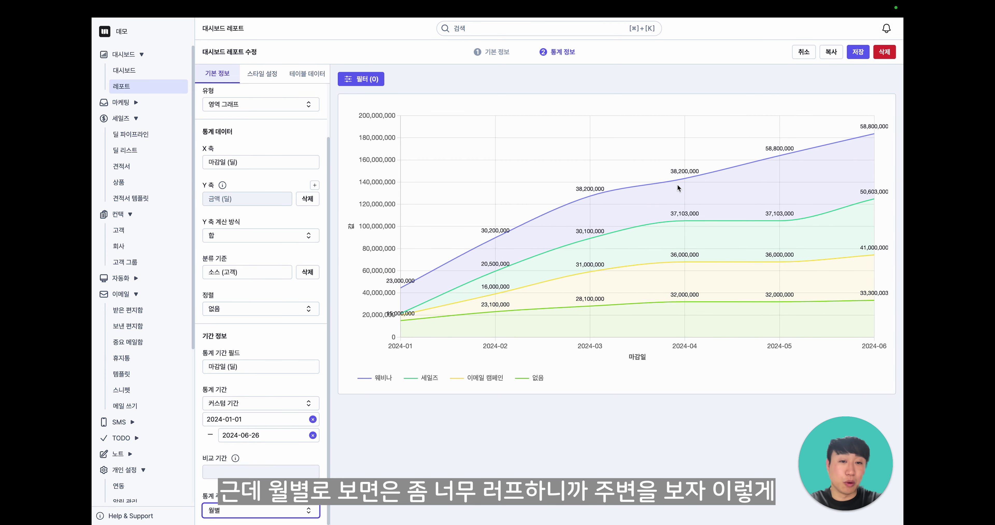
click(278, 510)
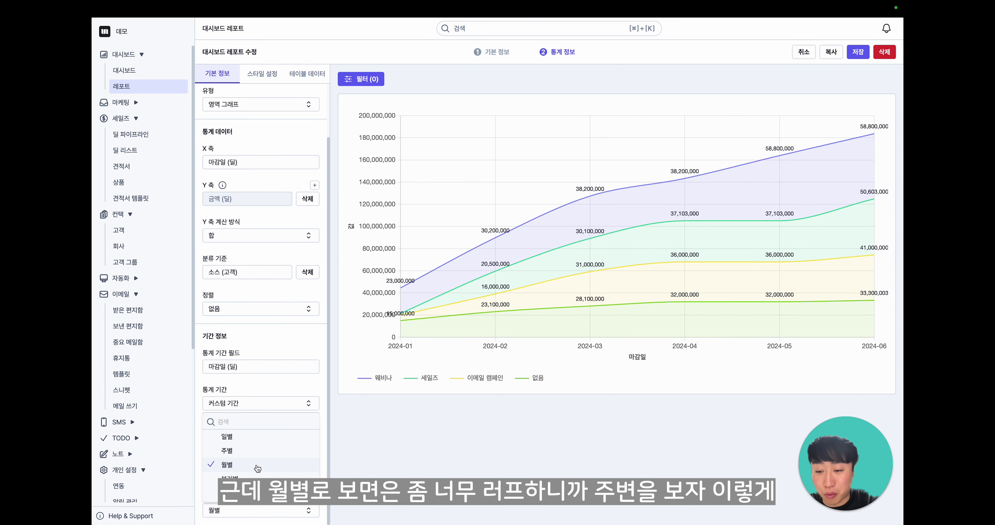
click(253, 451)
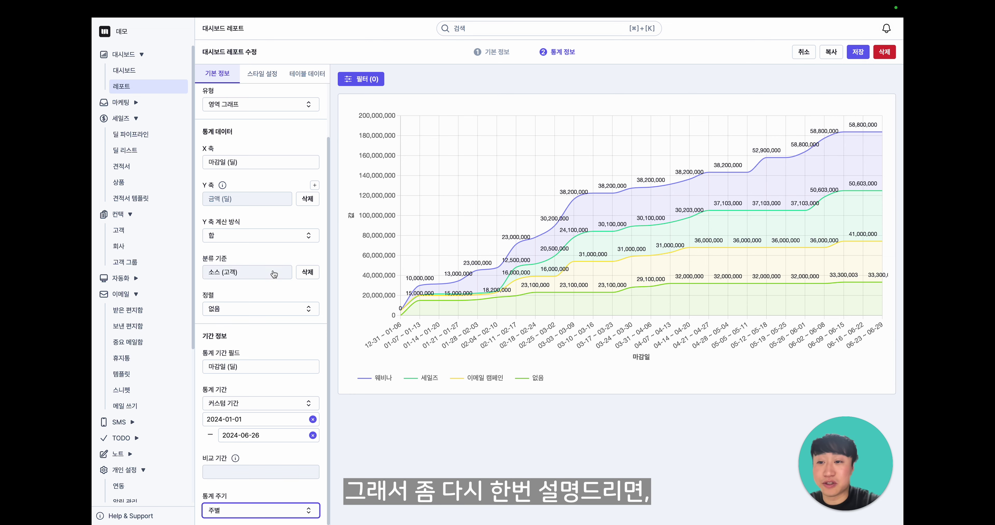
Remove the 분류 기준 from the chart, and set it again to the 고객 field 소스
scroll(301, 286, up, 3)
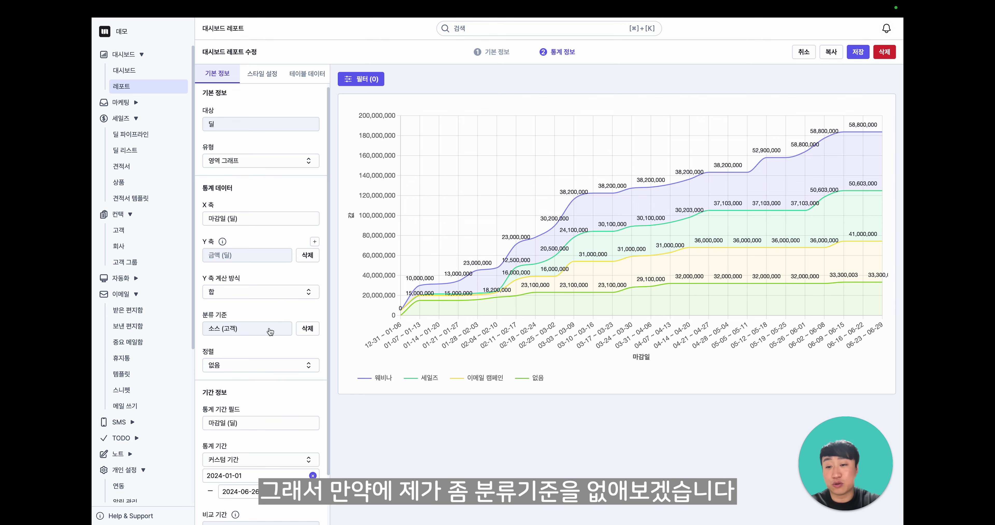
click(307, 329)
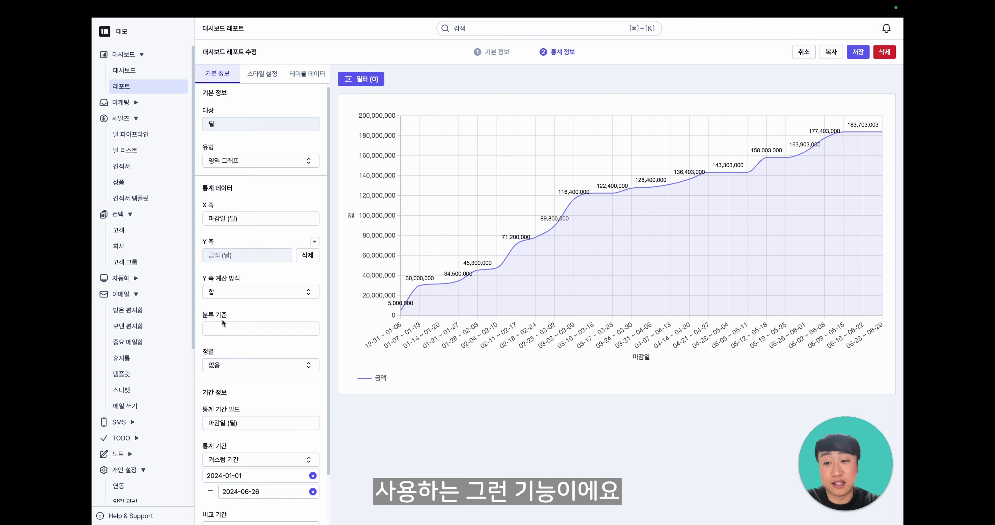
click(242, 327)
click(393, 208)
click(555, 168)
text(소스)
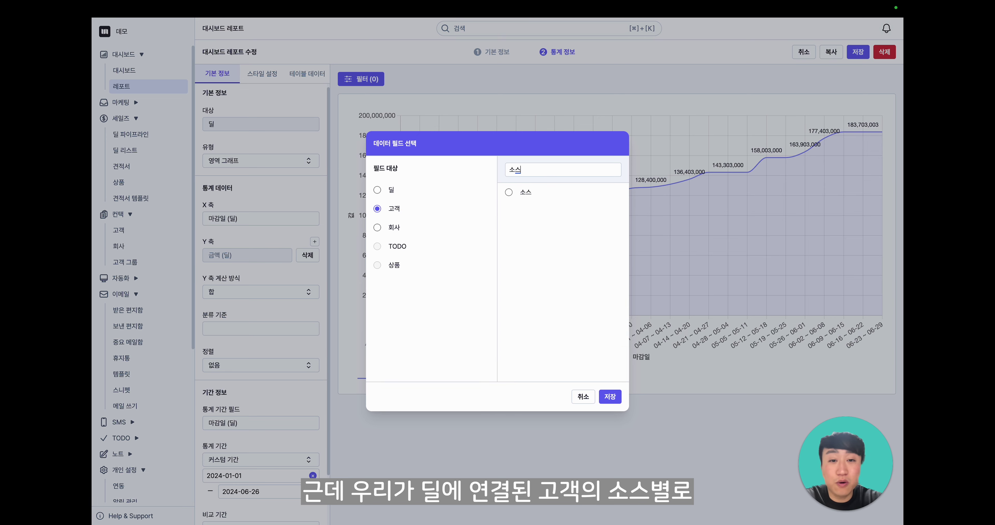
click(552, 194)
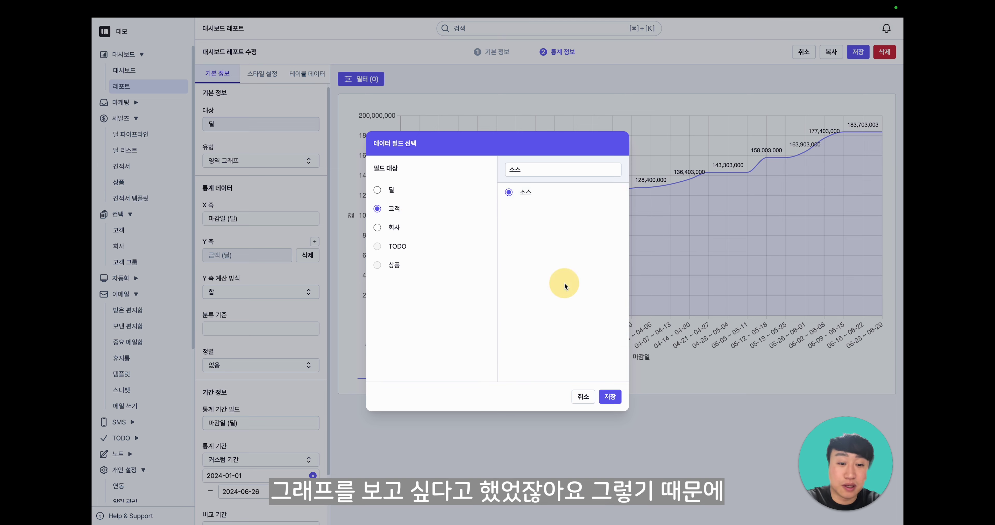
click(611, 397)
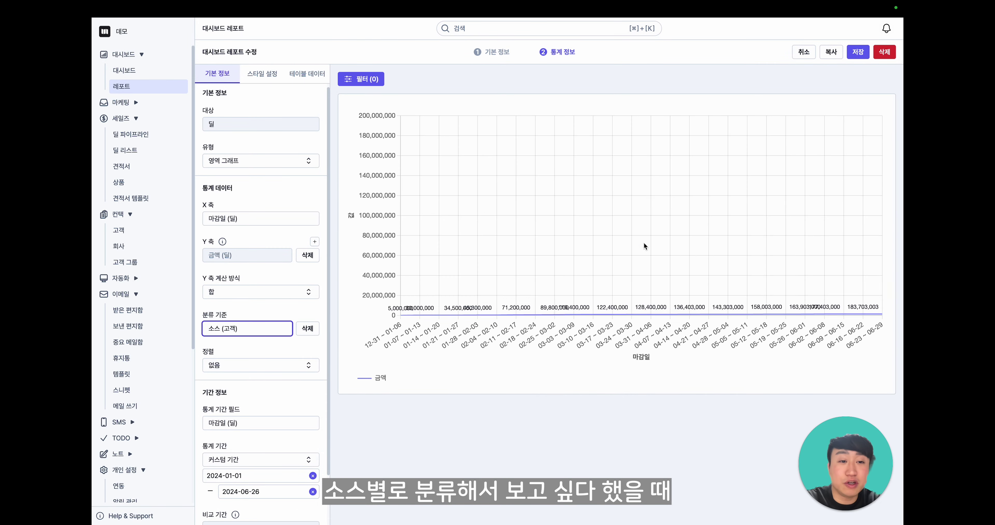
Browse the 고객 fields available as 분류 기준 without changing the selection, and inspect the chart split by source
click(261, 331)
scroll(558, 285, down, 3)
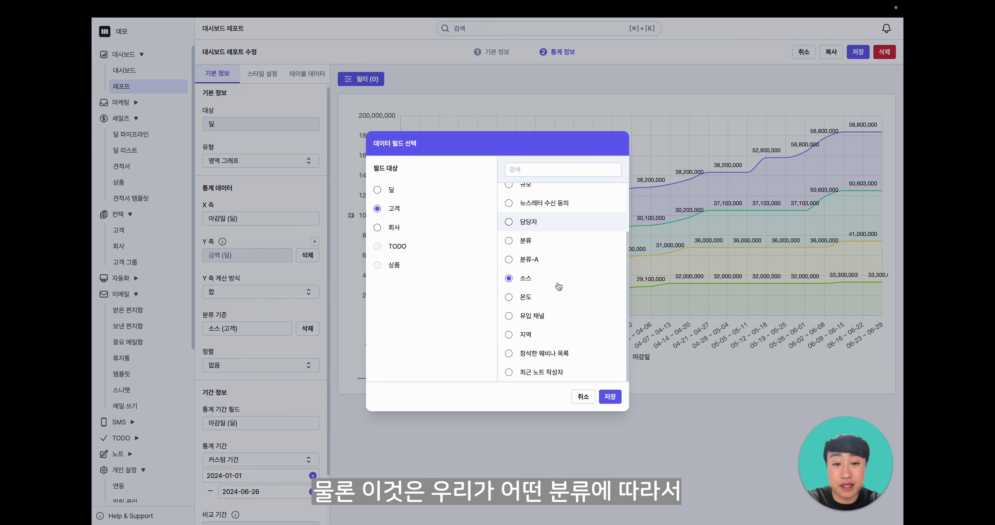
click(583, 397)
mouse_move(652, 252)
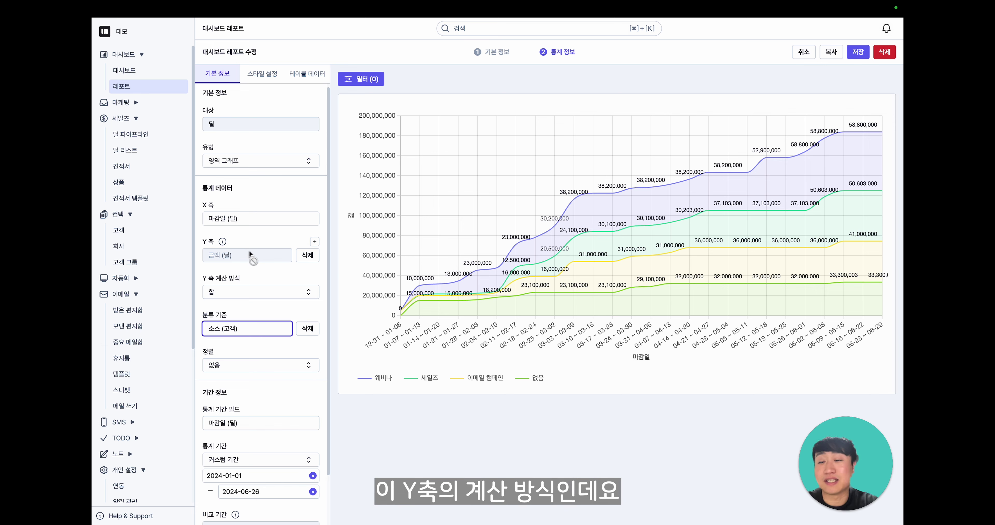
Try 개수 as the Y 축 계산 방식 to compare the chart, and set it back to 합
scroll(249, 255, down, 1)
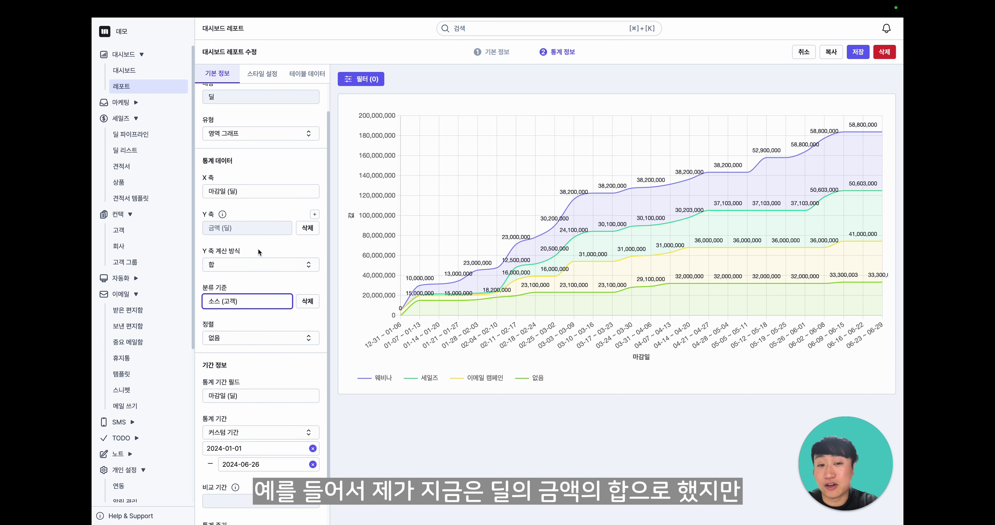
scroll(258, 249, up, 1)
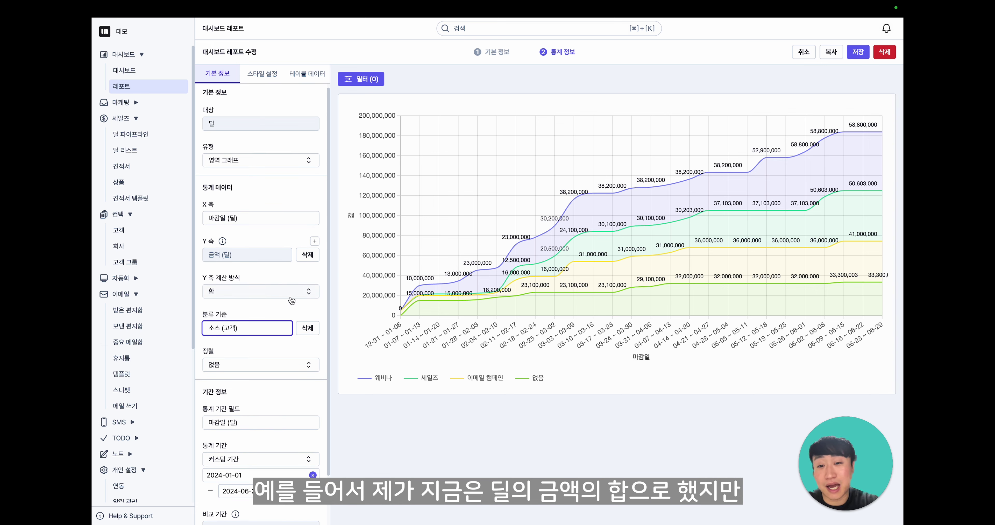
click(230, 293)
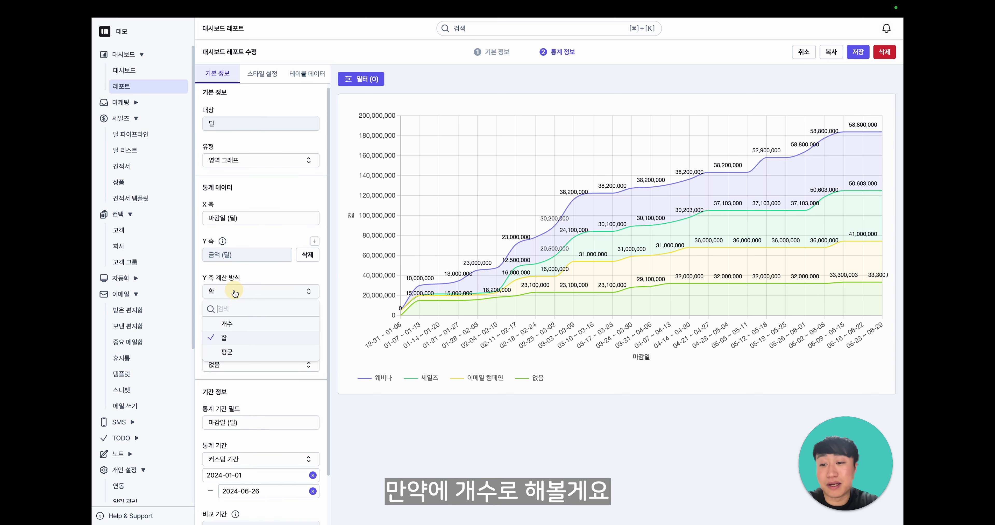
click(237, 323)
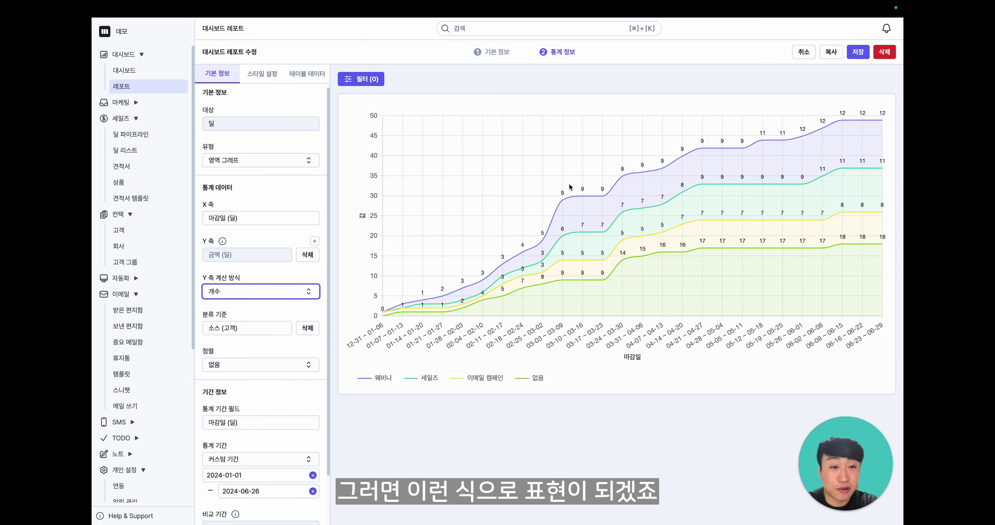
mouse_move(641, 176)
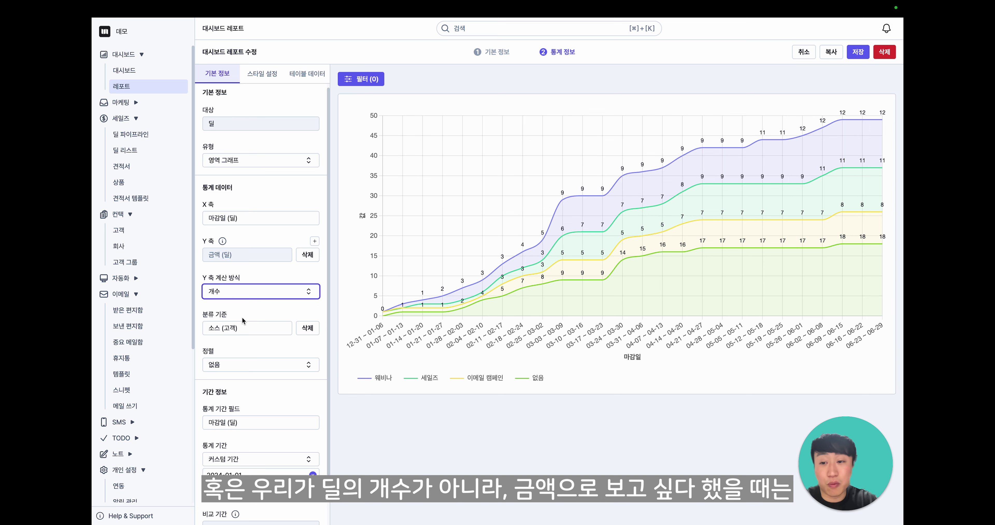
click(242, 300)
click(243, 339)
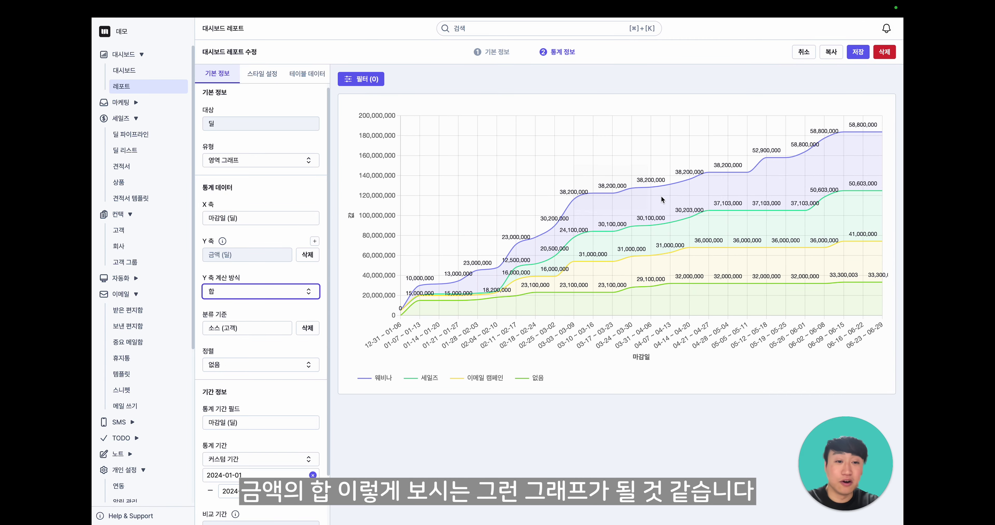